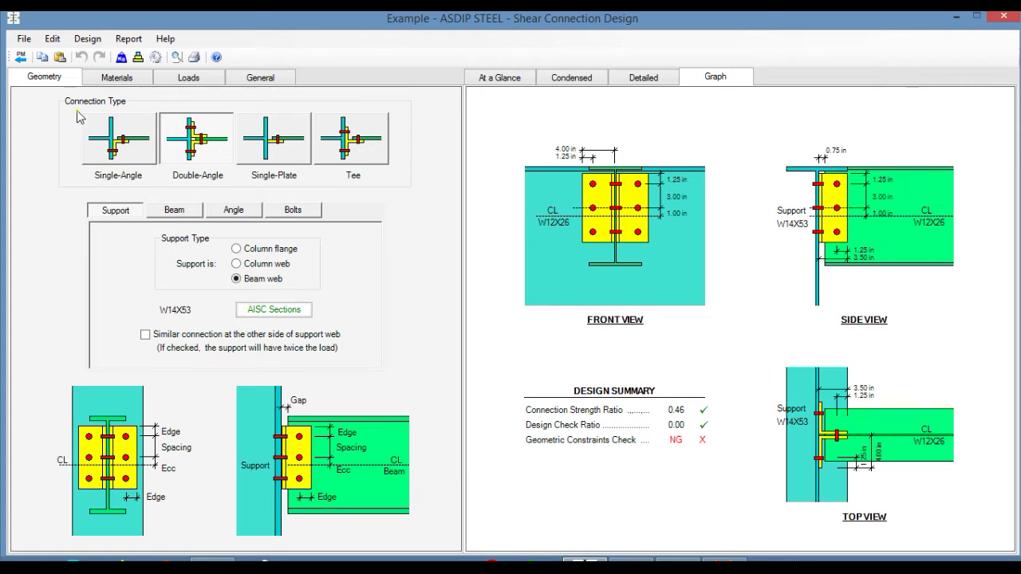
Step: Preview the single-angle, single-plate and tee connection types, then return to the double-angle connection
click(123, 152)
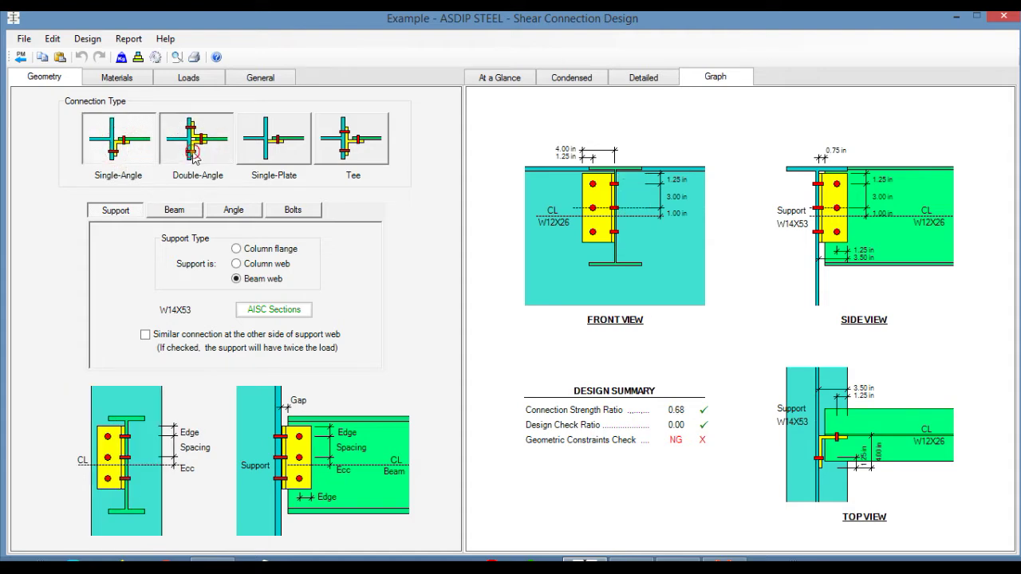
click(274, 146)
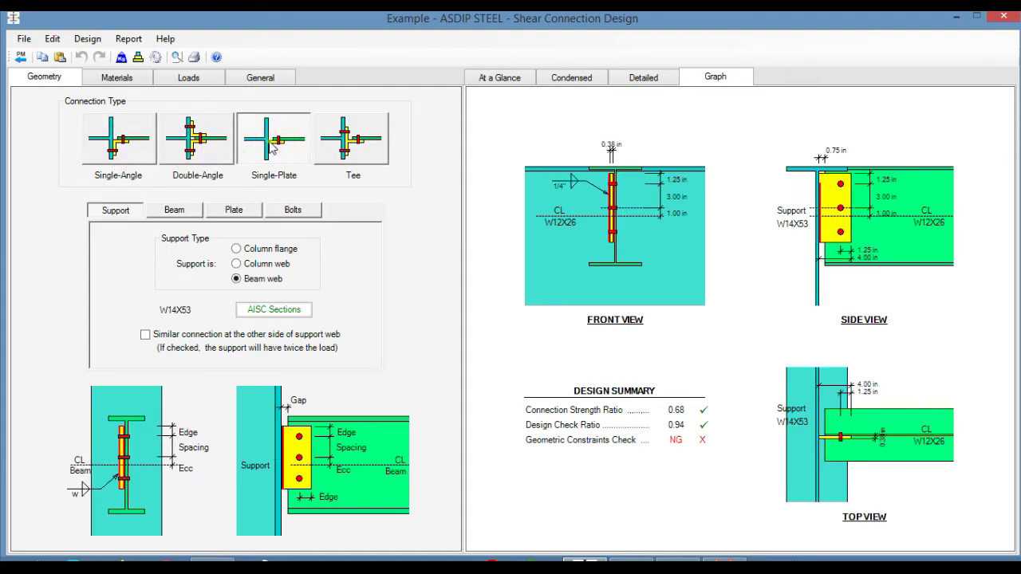
click(356, 148)
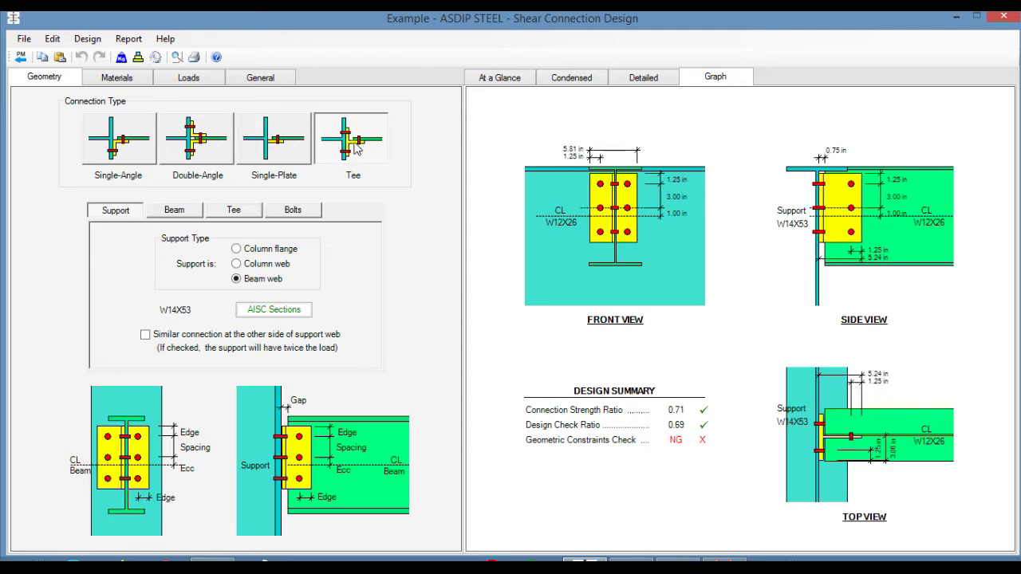
click(201, 147)
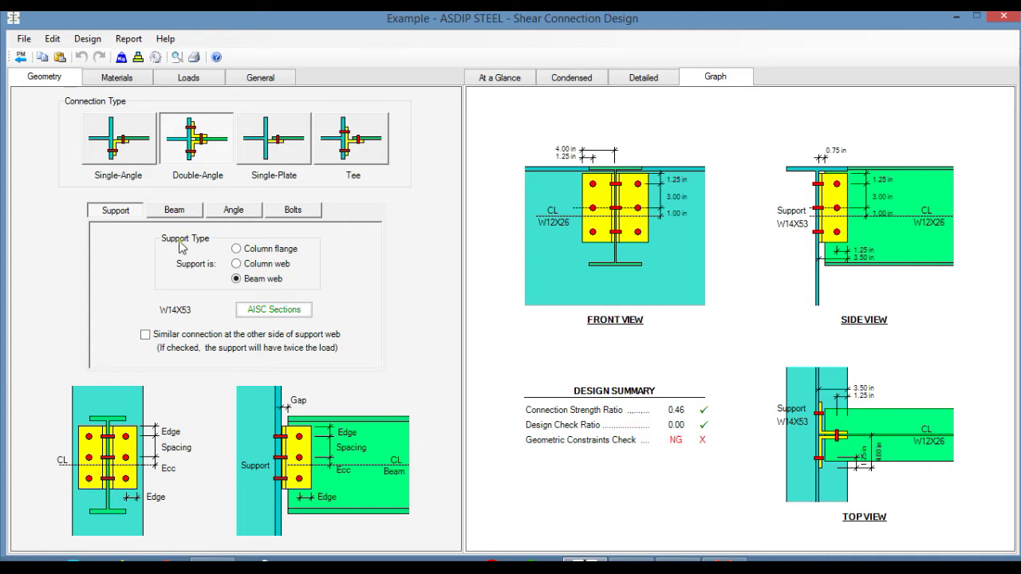
Step: Set the support to a column flange using the W14X53 section from the AISC database
click(236, 250)
click(236, 264)
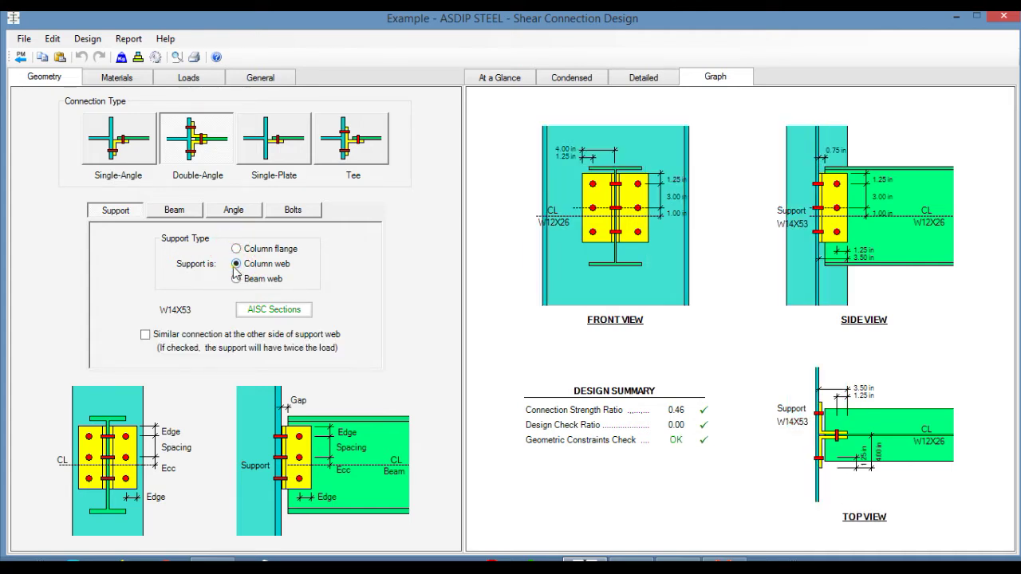
click(236, 279)
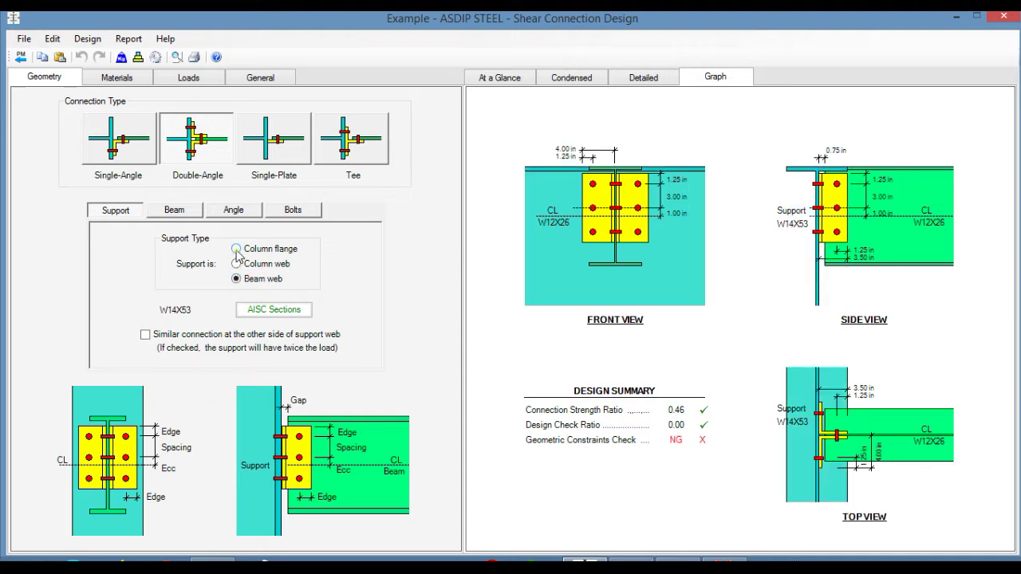
click(237, 250)
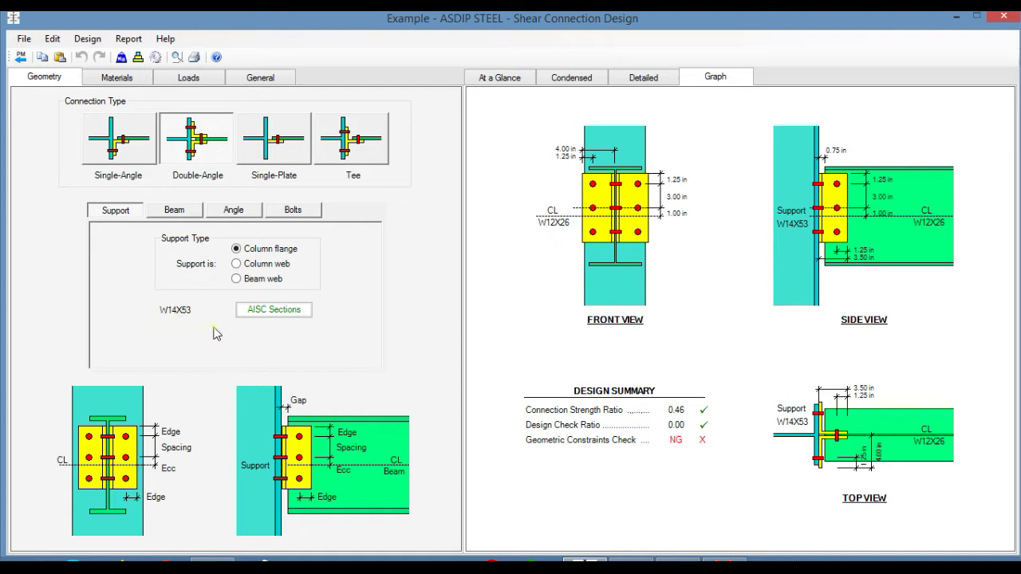
click(273, 310)
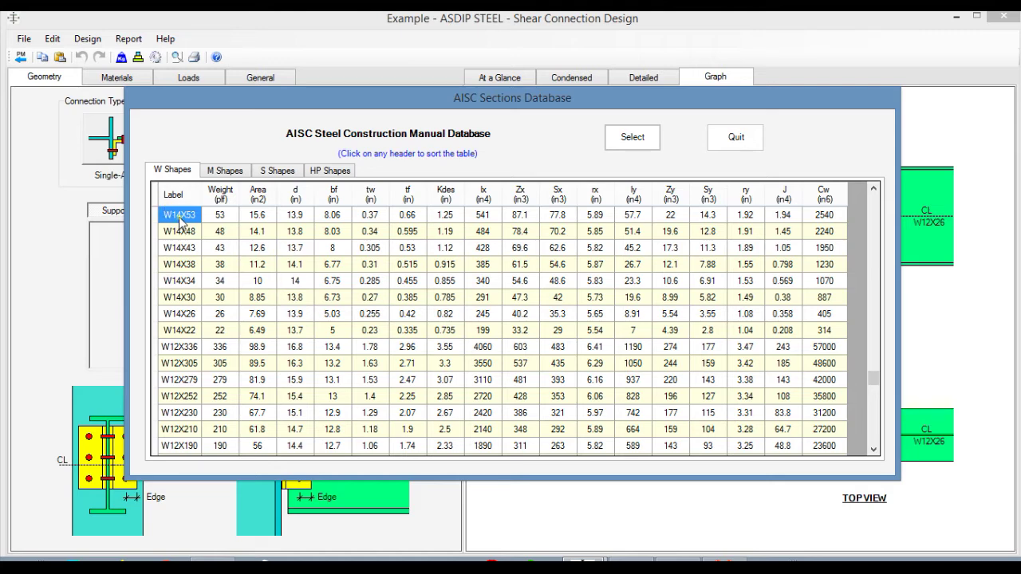
click(630, 137)
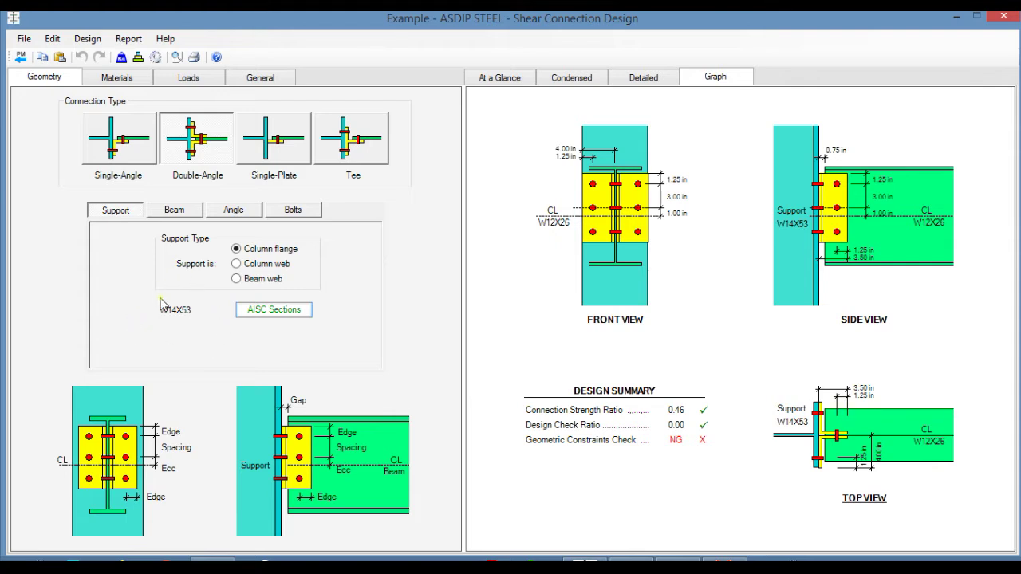
click(175, 212)
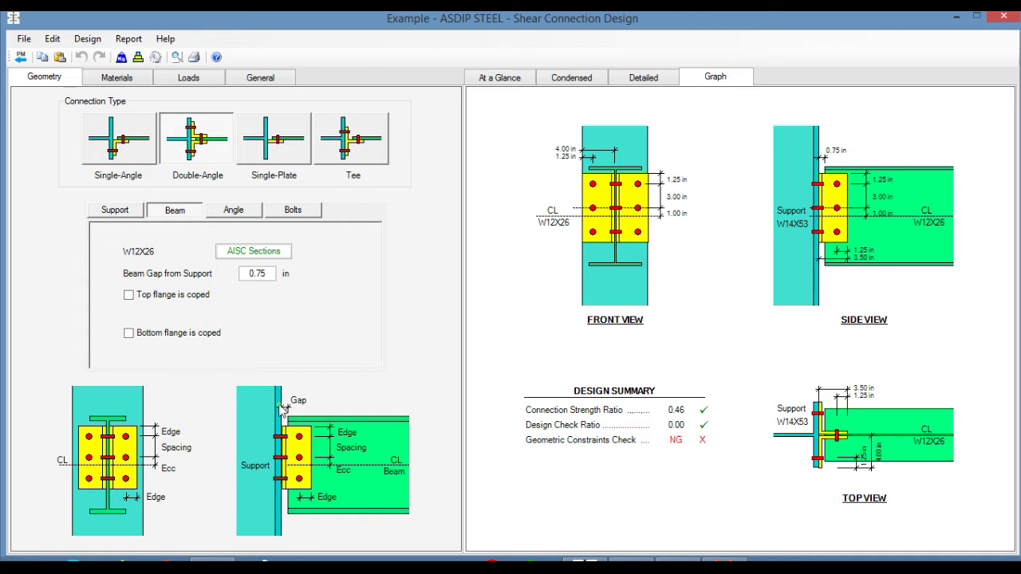
Step: Toggle the W12X26 beam's top and bottom flange copes on and back off, leaving both uncoped
click(129, 296)
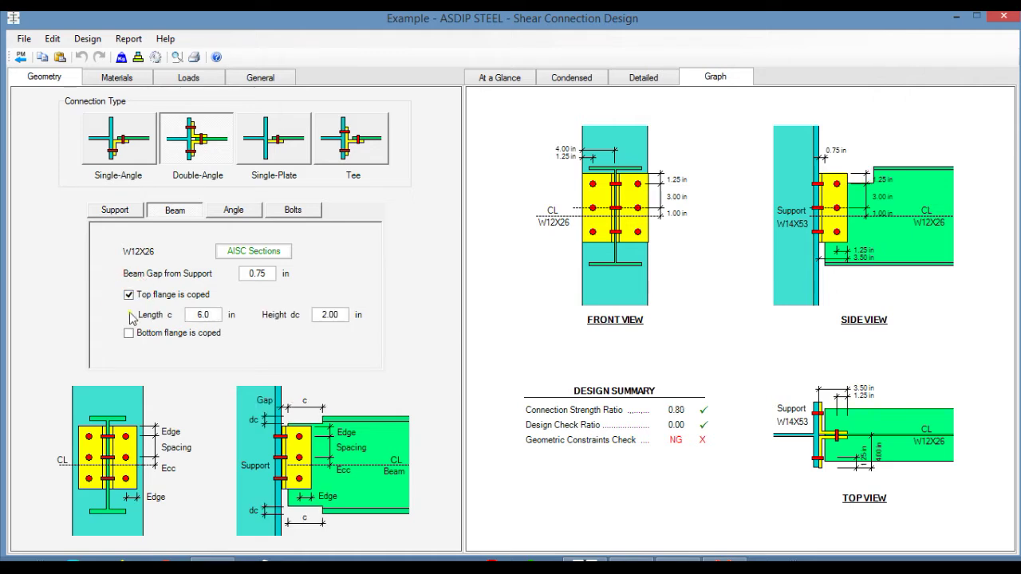
click(129, 335)
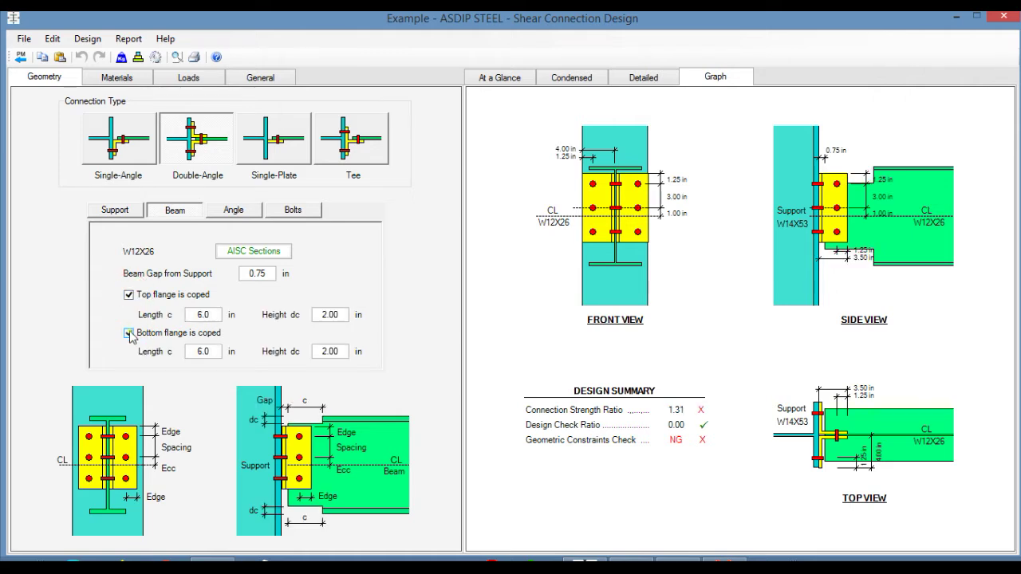
click(129, 334)
click(129, 295)
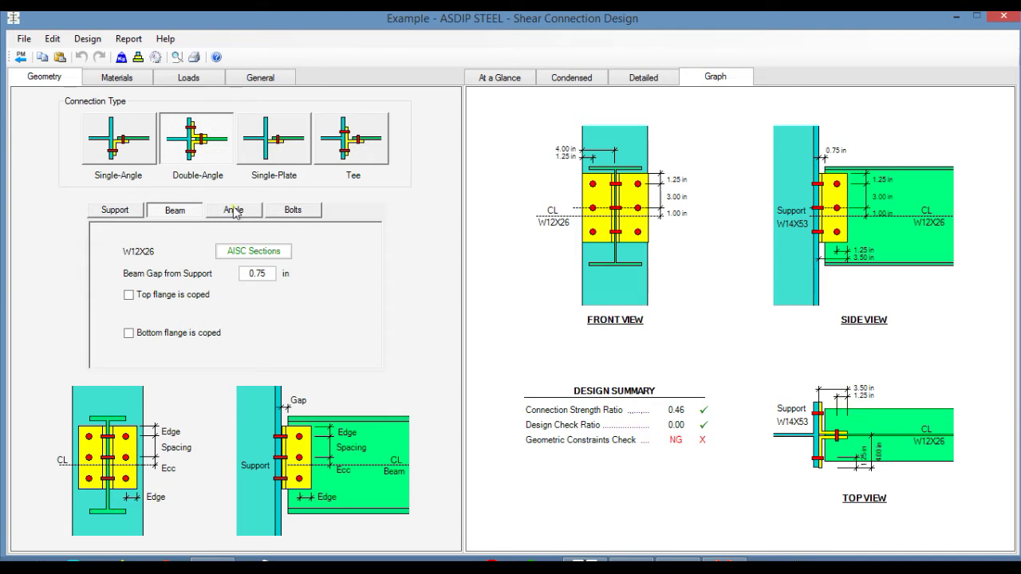
click(234, 211)
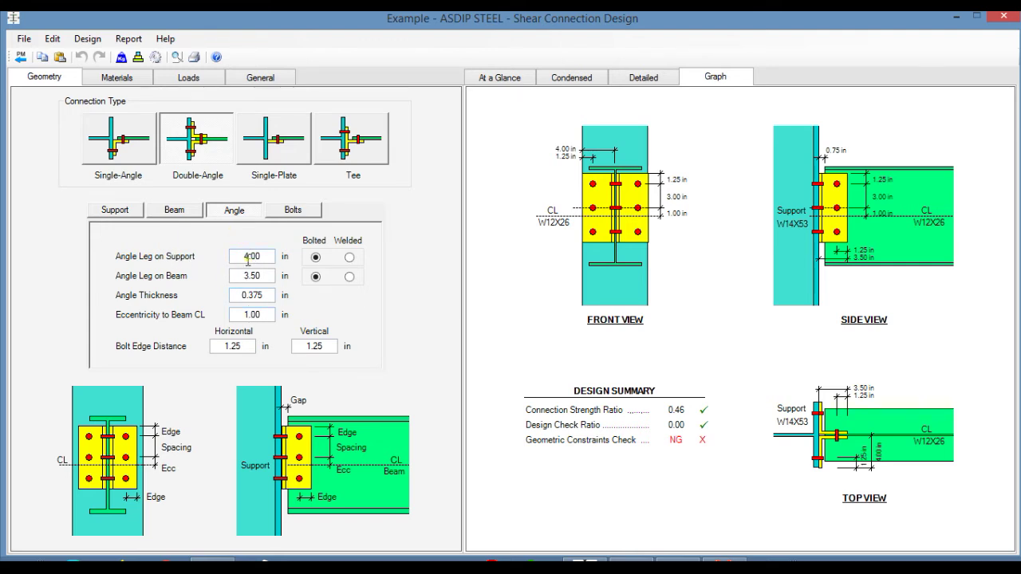
Step: Make the angle leg on the beam welded instead of bolted, dropping the strength ratio to 0.29
click(349, 277)
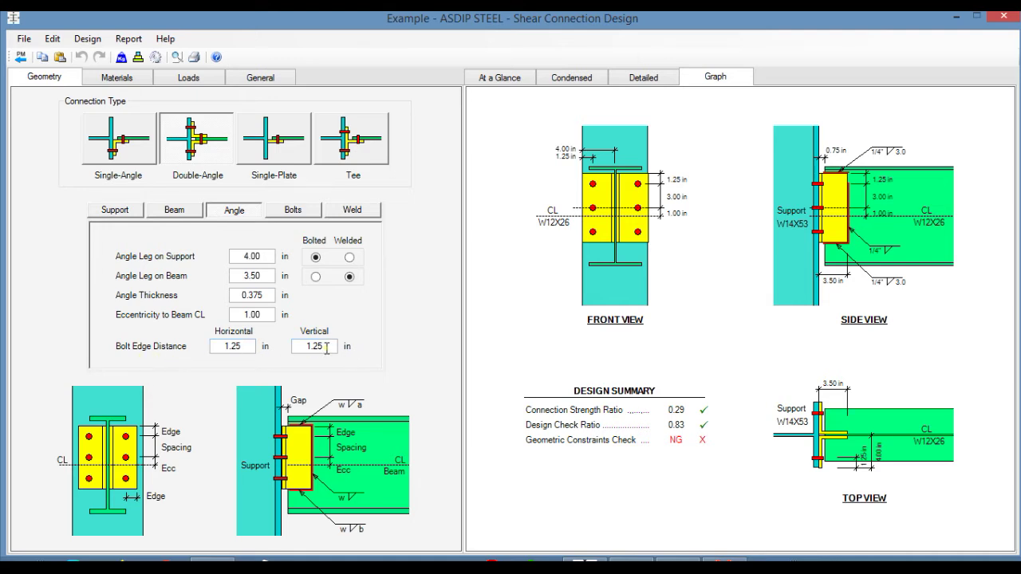
click(294, 210)
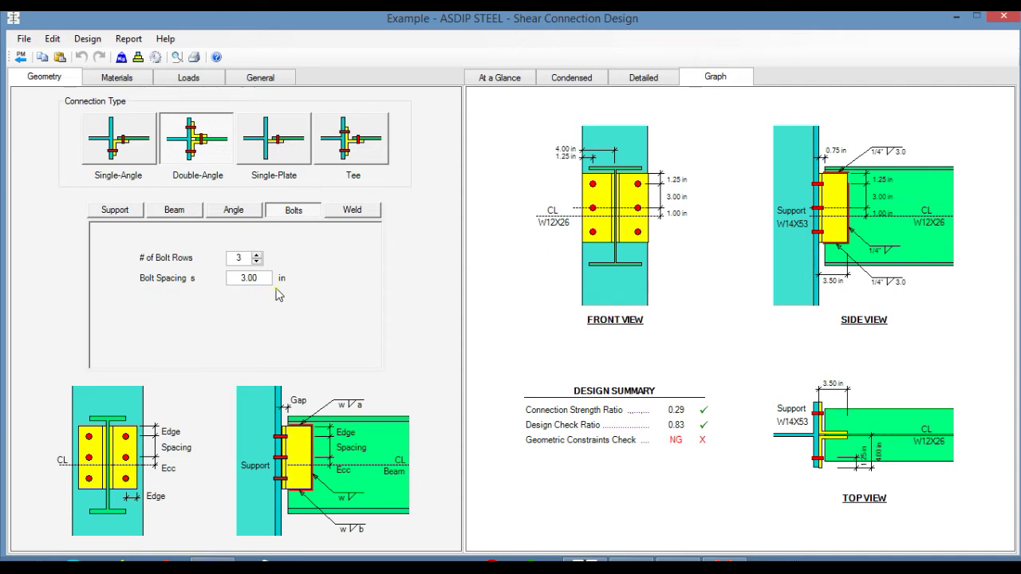
Step: Check the weld lengths at the beam, then bring up the support's Fy 50.0 and Fu 65.0 ksi strengths
click(354, 212)
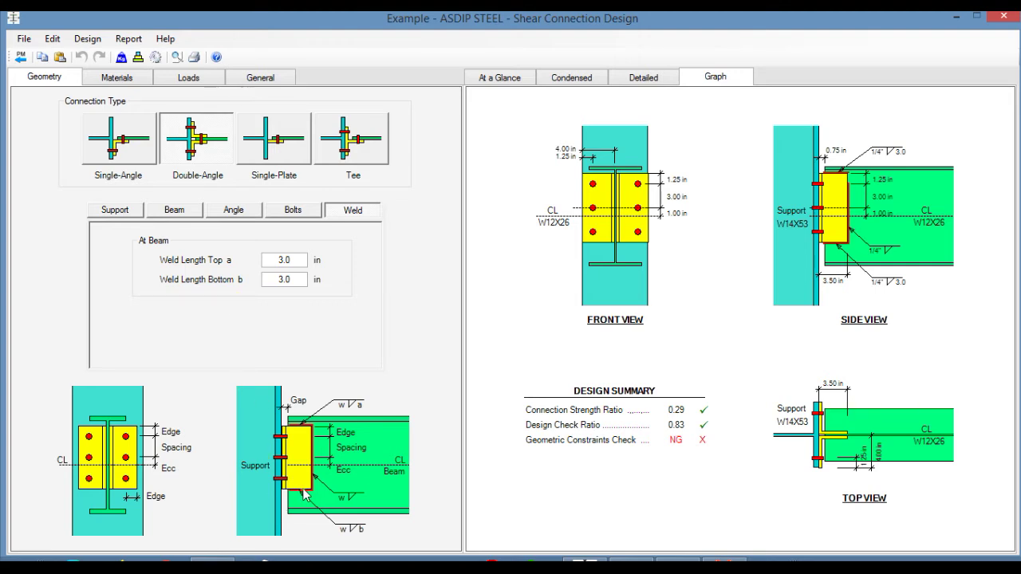
click(117, 79)
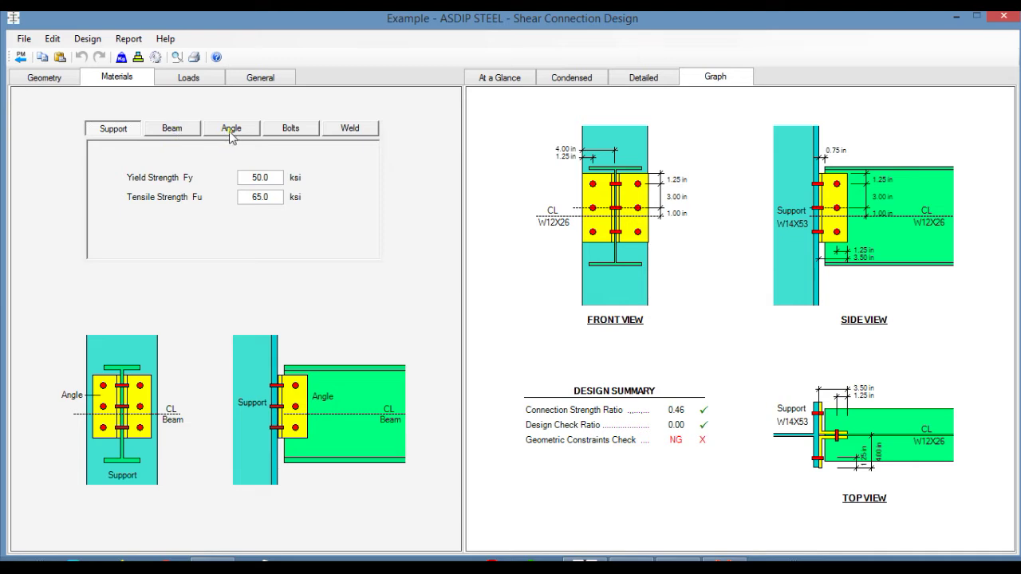
Step: Check the bolt material, then set the fillet weld to a 1/4" leg with Fexx 70.0 ksi
click(291, 130)
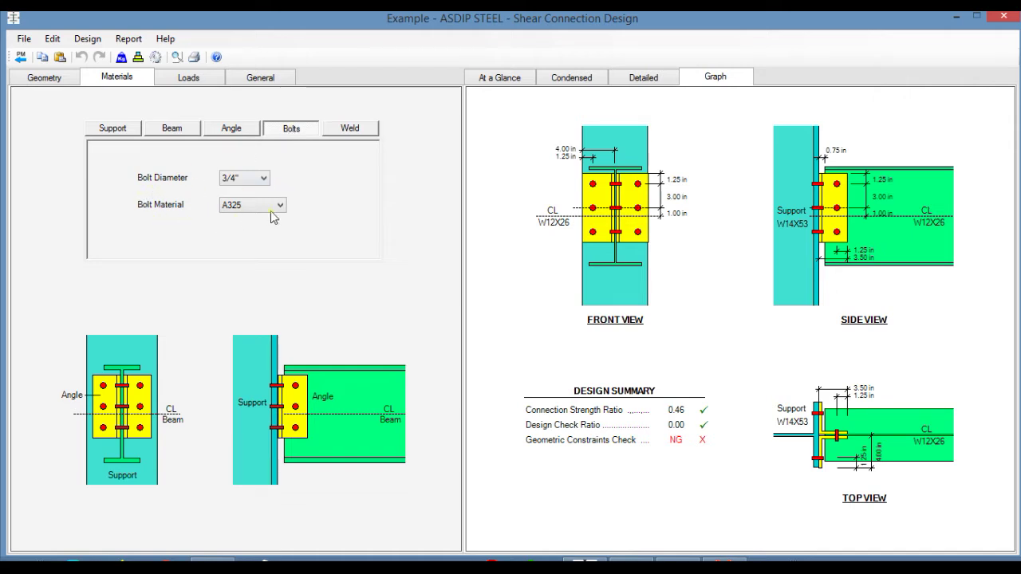
click(343, 130)
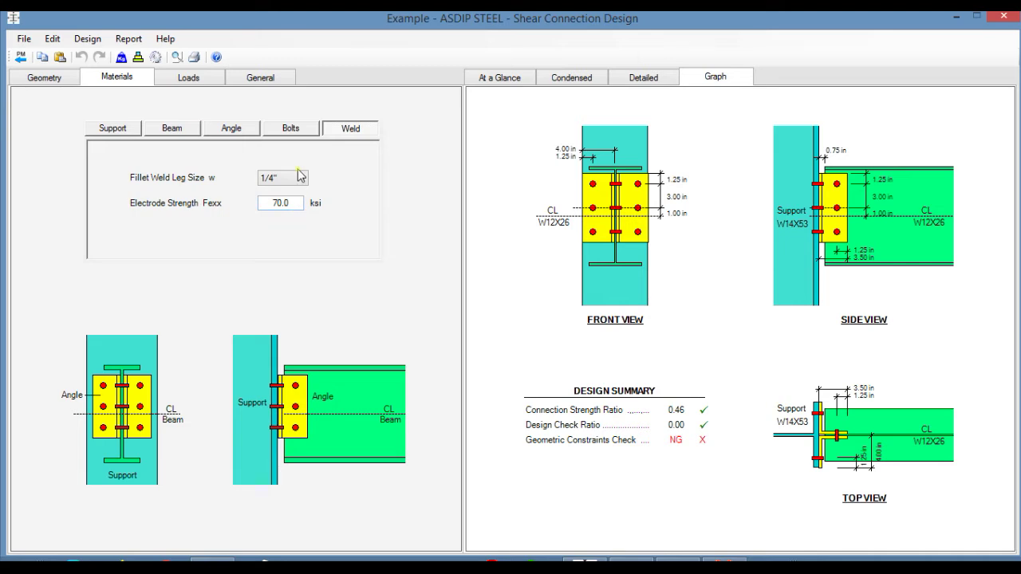
key(ctrl+Tab)
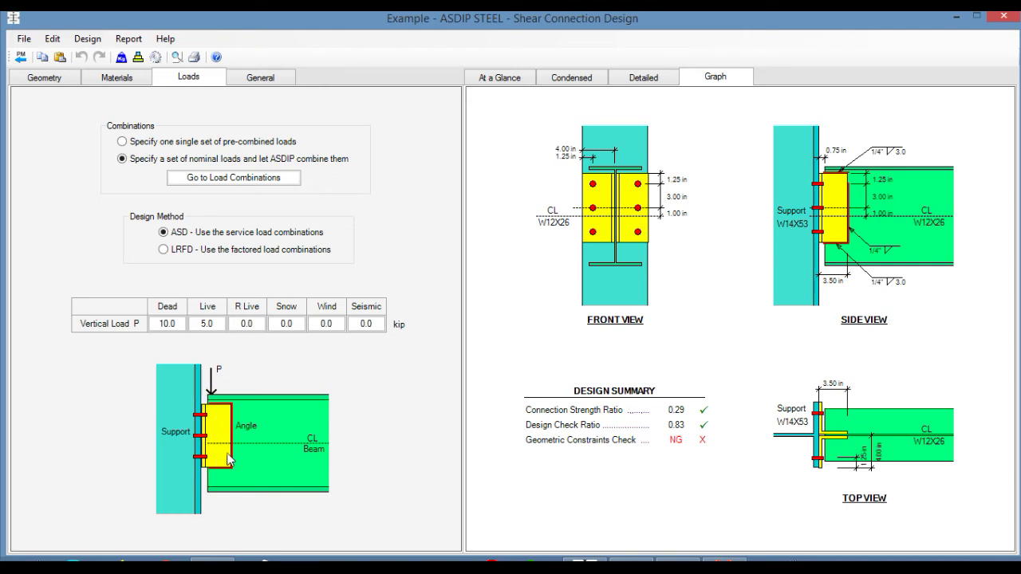
Step: Switch the design method from ASD to LRFD, raising the combined load to 20.0 kip
click(499, 76)
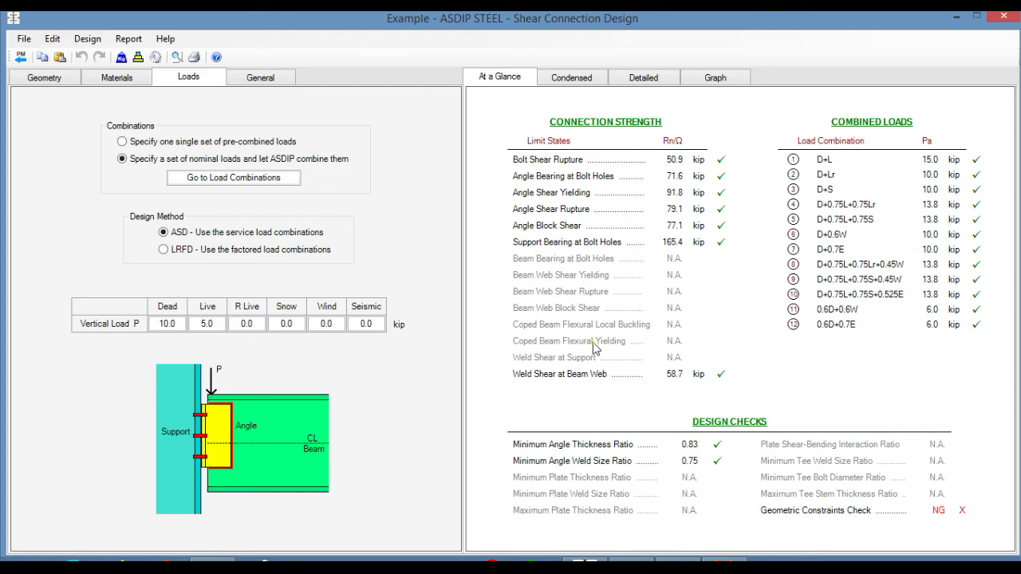
click(163, 250)
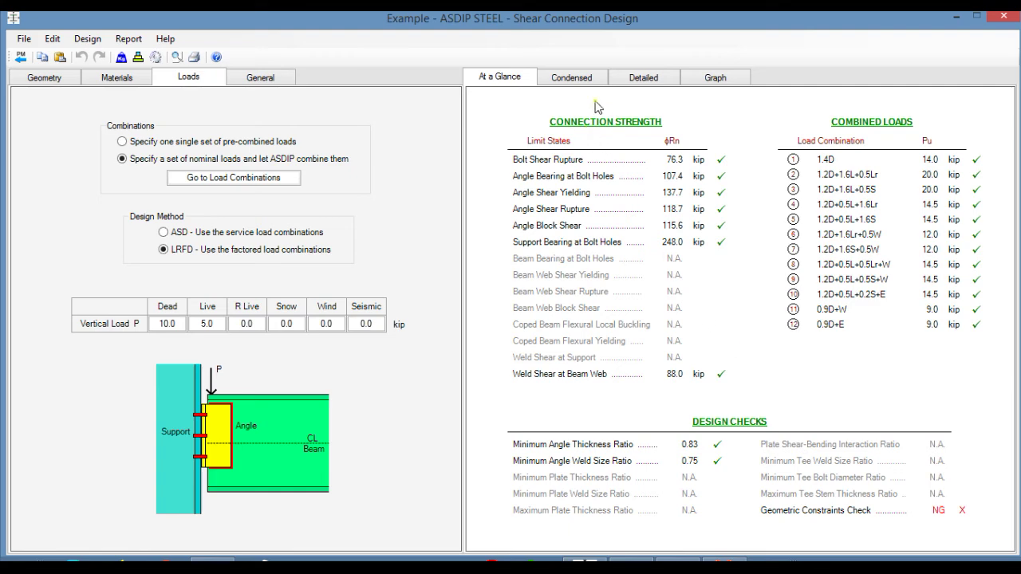
click(571, 80)
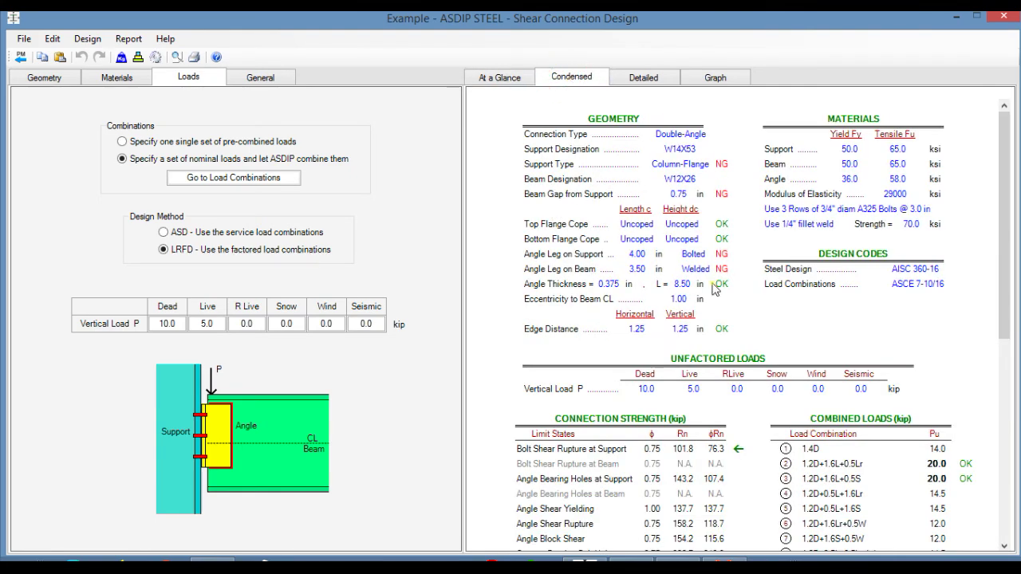
Step: Scroll through the Condensed report down to the design checks and geometric constraints
scroll(715, 289, down, 5)
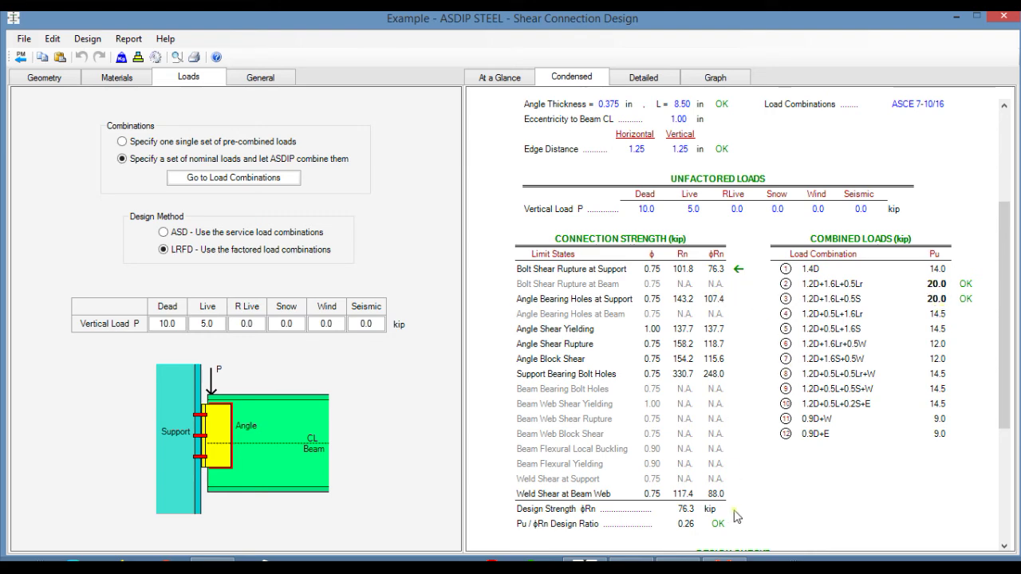
scroll(732, 505, down, 3)
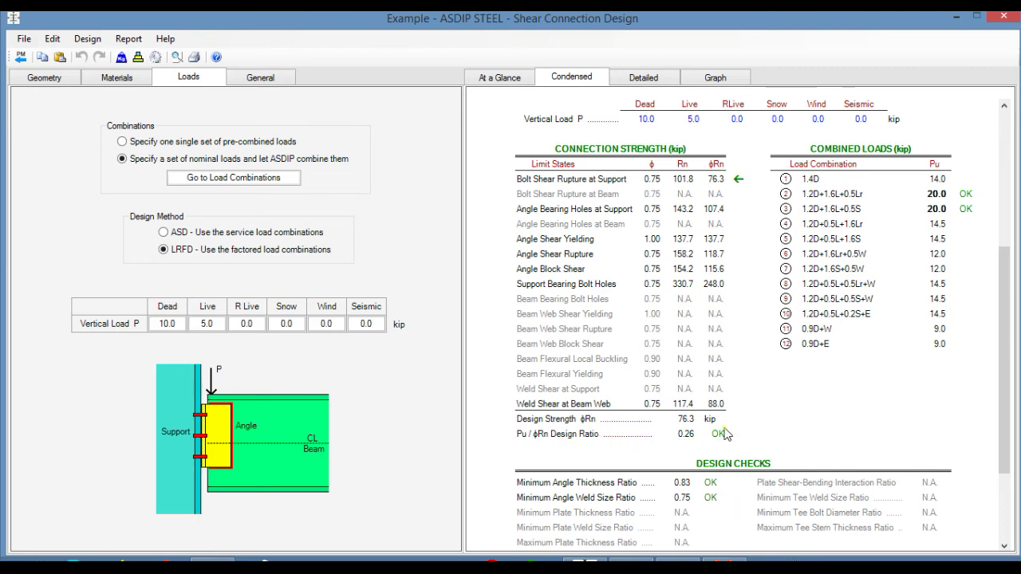
scroll(724, 433, down, 3)
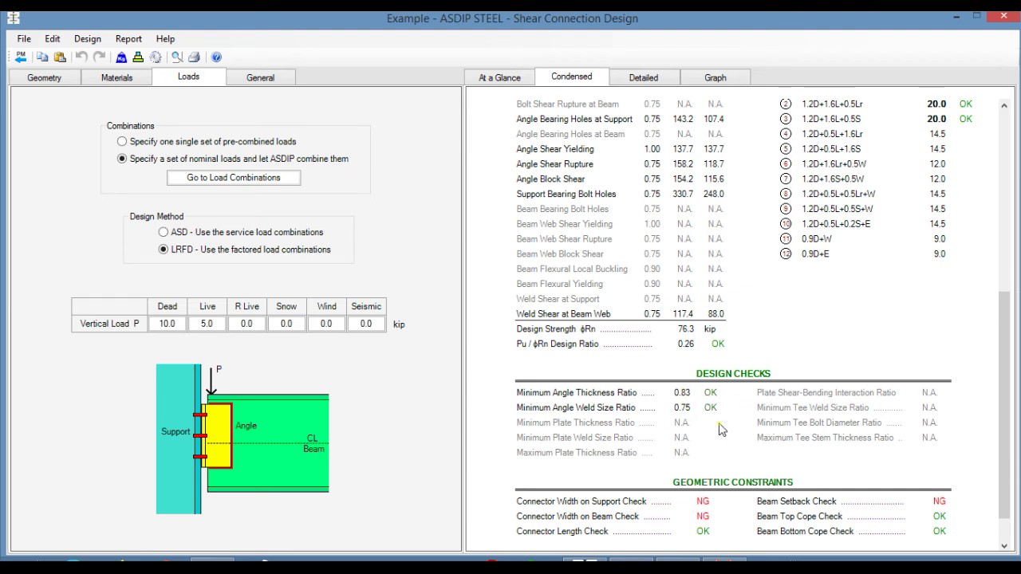
scroll(722, 429, down, 2)
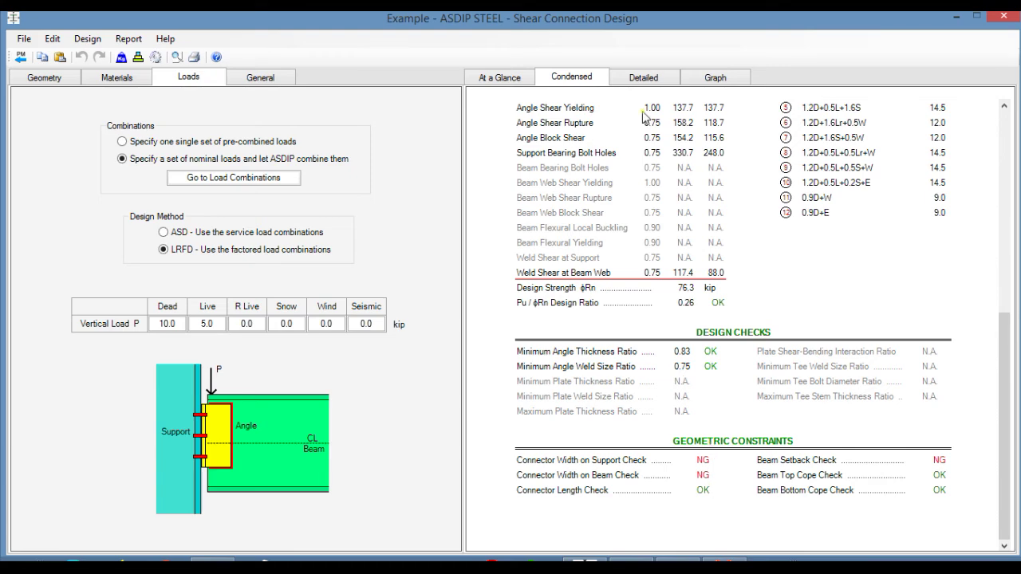
click(642, 78)
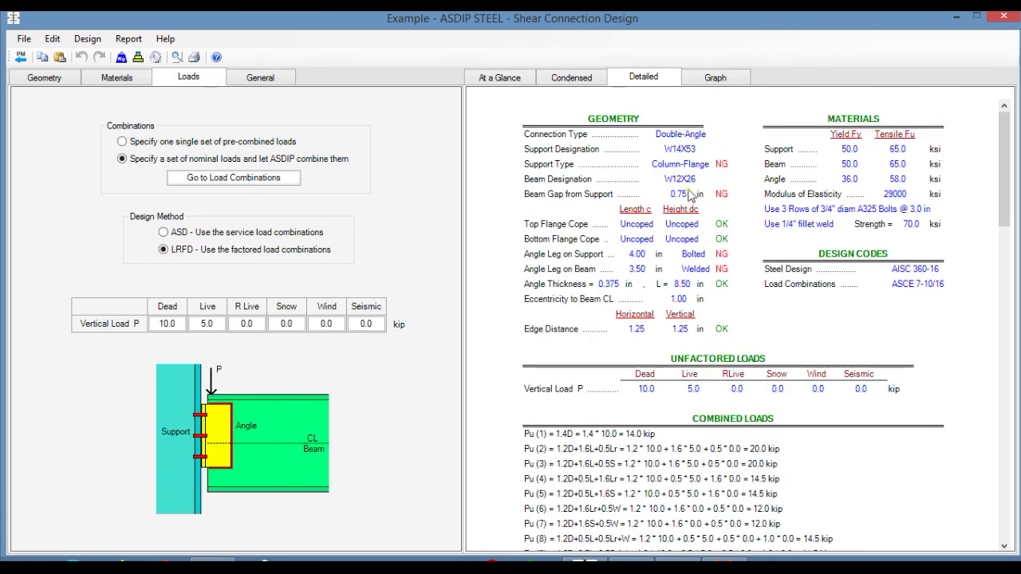
Step: Read through the Detailed calculations, from the AISC 360-16 load formulas to the final geometric constraint checks
scroll(691, 195, down, 5)
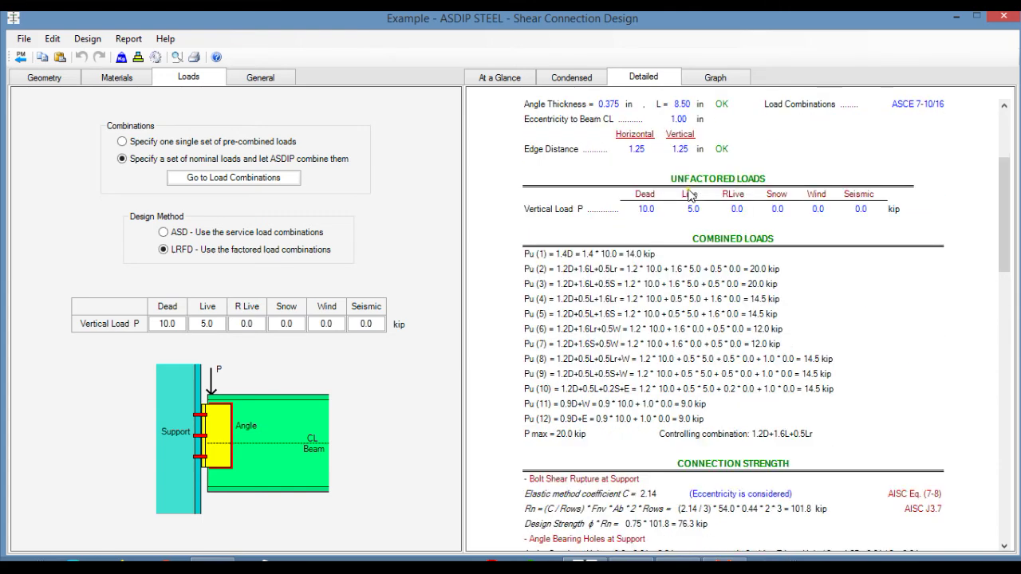
scroll(691, 196, down, 5)
scroll(691, 299, up, 7)
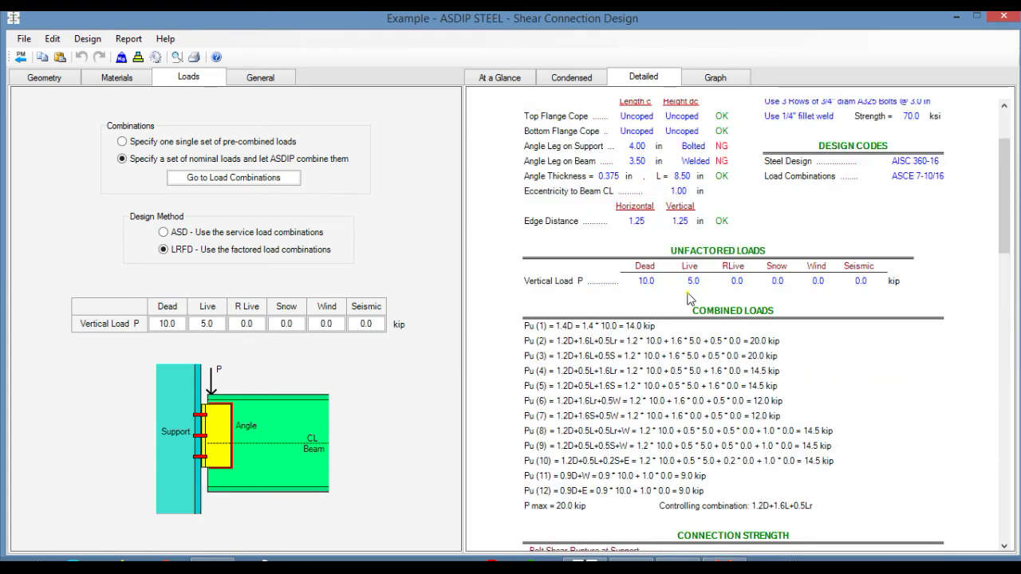
scroll(690, 299, down, 3)
scroll(722, 382, down, 5)
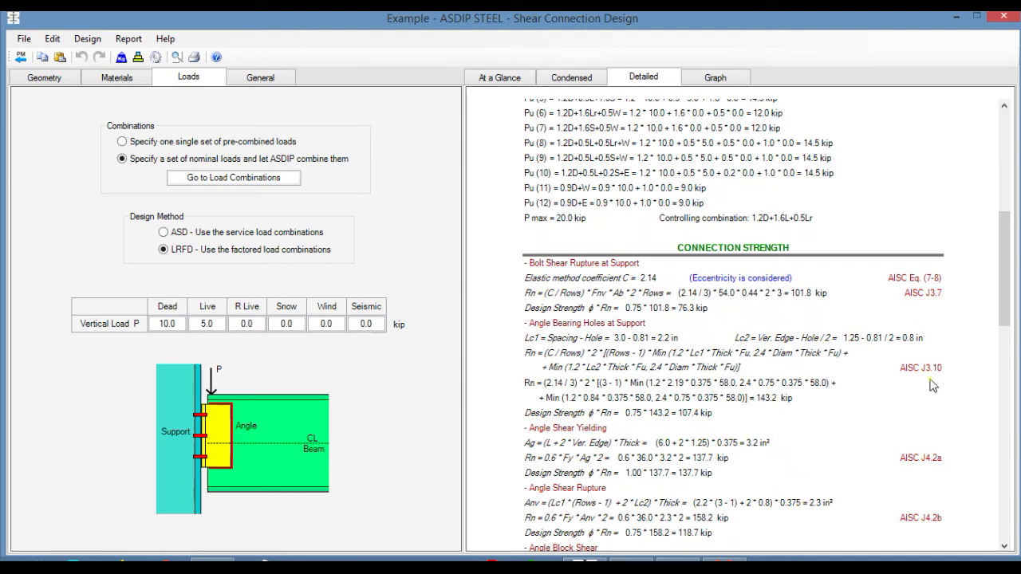
click(717, 334)
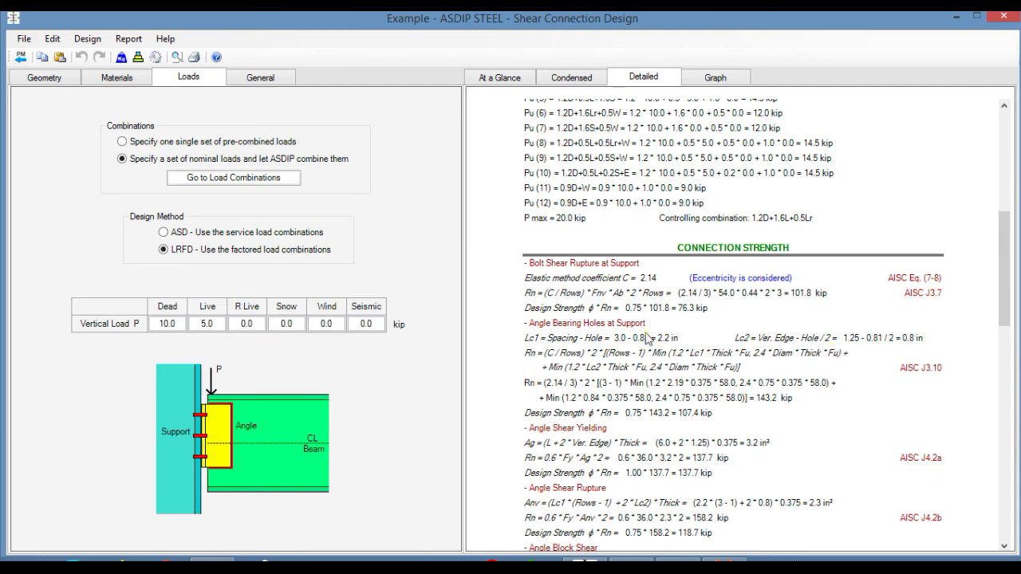
scroll(648, 338, down, 6)
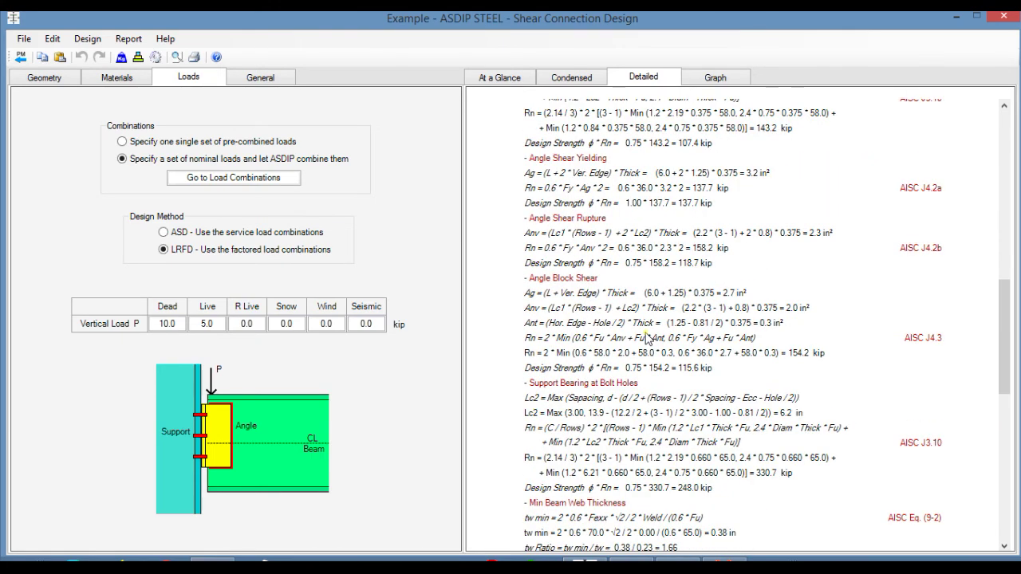
scroll(648, 338, down, 8)
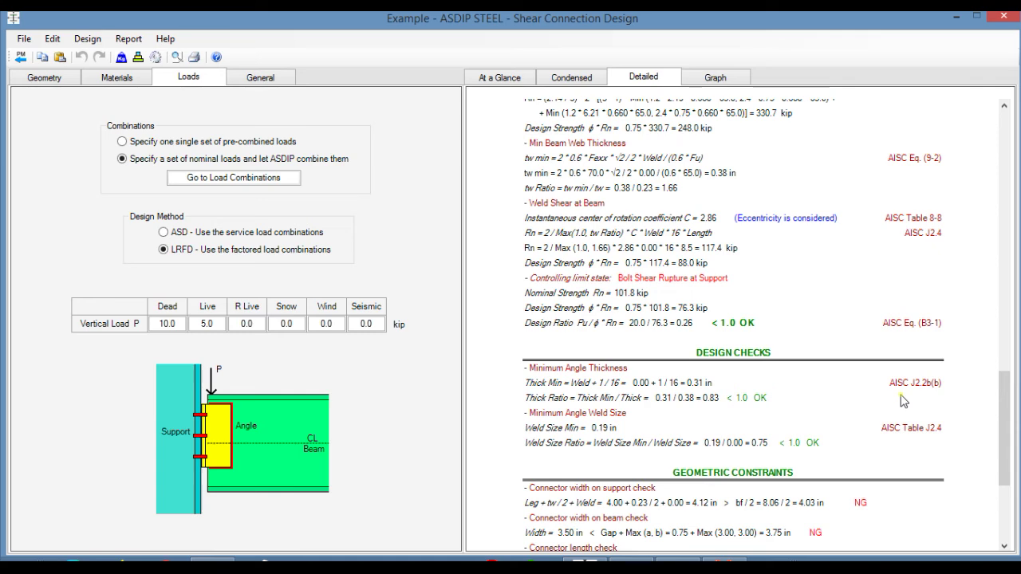
scroll(848, 419, down, 2)
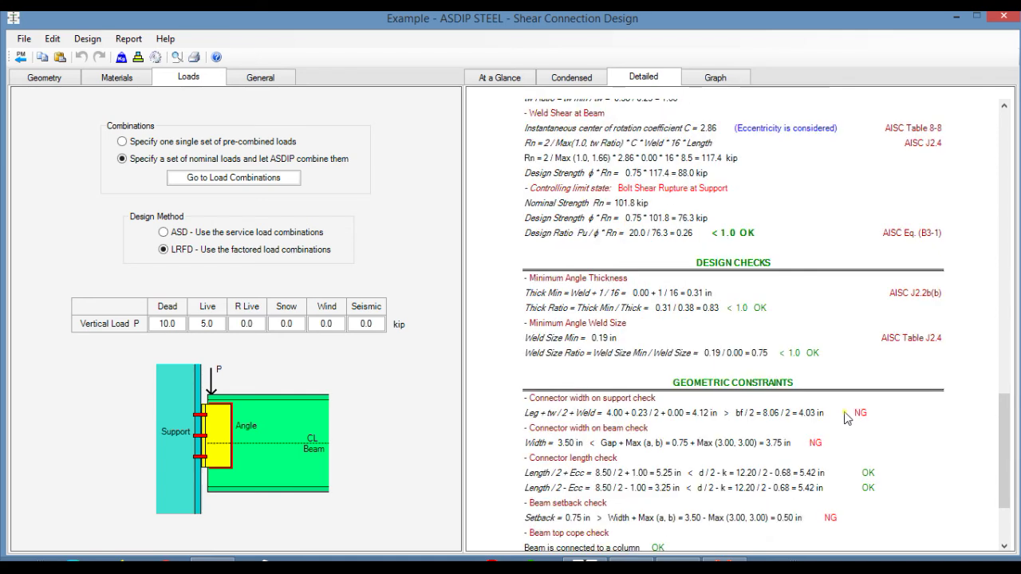
scroll(847, 419, down, 3)
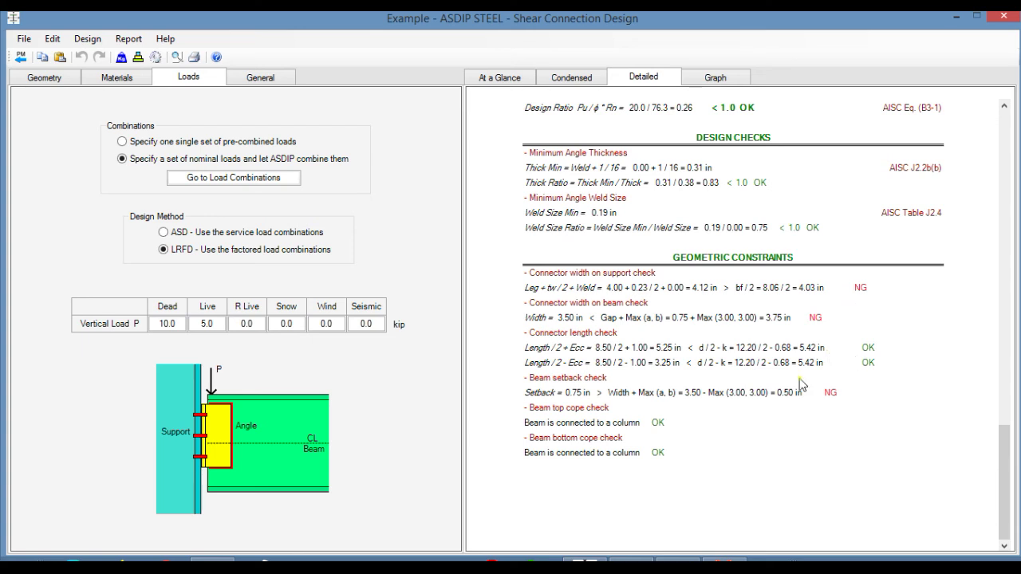
click(716, 80)
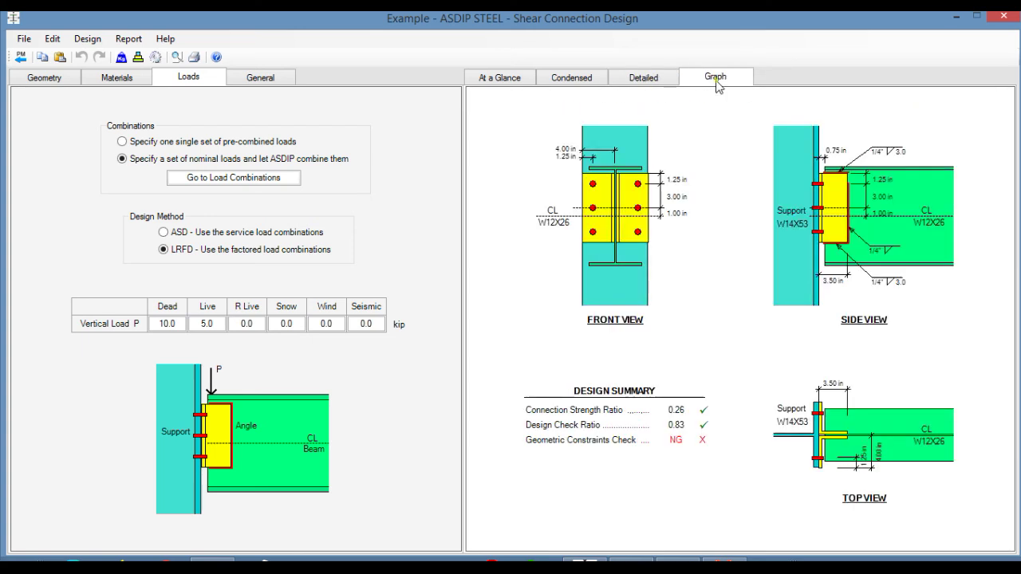